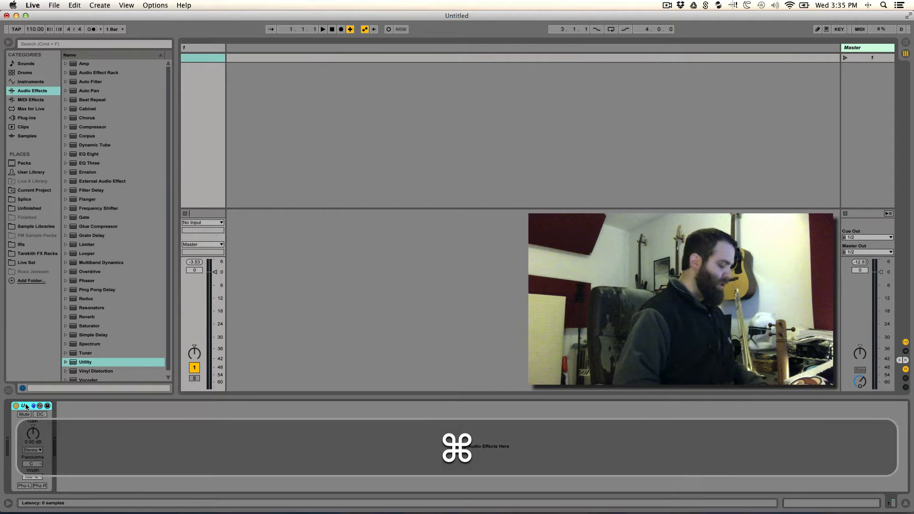
# - Group the Utility device into an Audio Effect Rack and show the rack's chain list and macro controls
pyautogui.press('super+g')
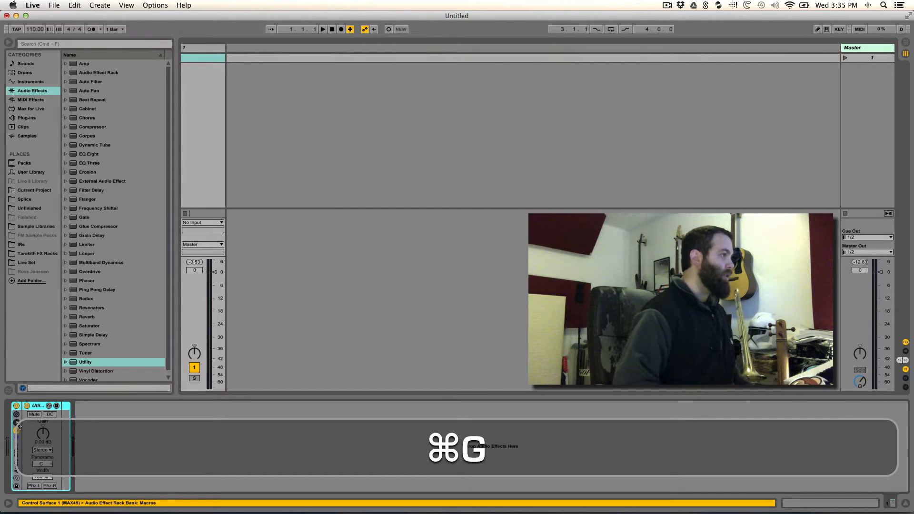
pyautogui.click(17, 422)
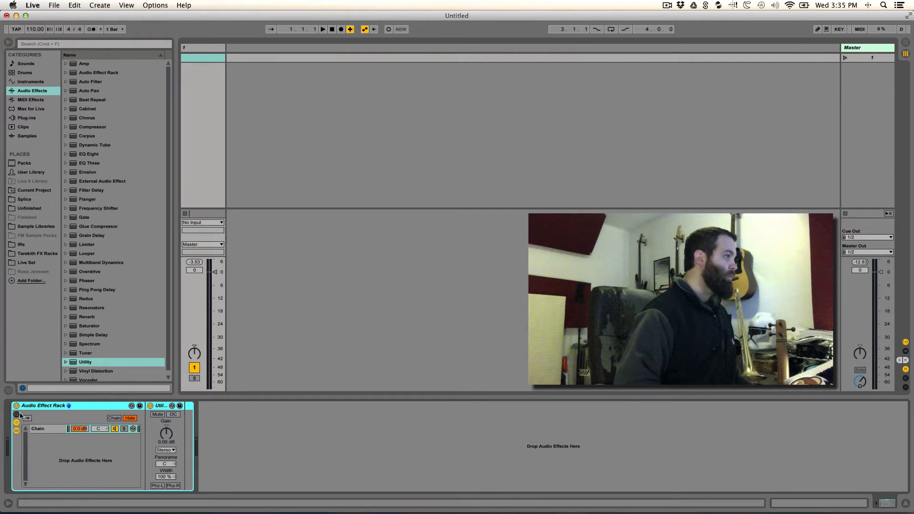
pyautogui.click(17, 416)
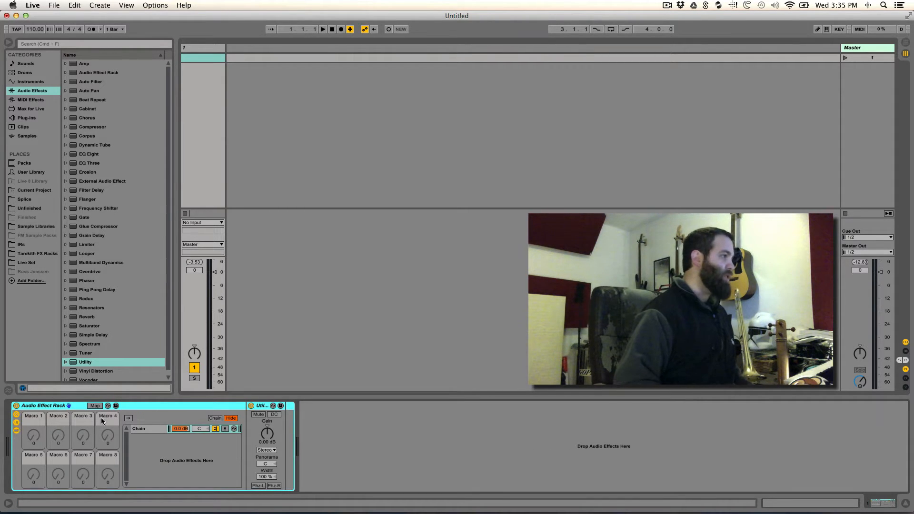
# - Duplicate the rack's chain and rename the first chain Mid
pyautogui.click(151, 429)
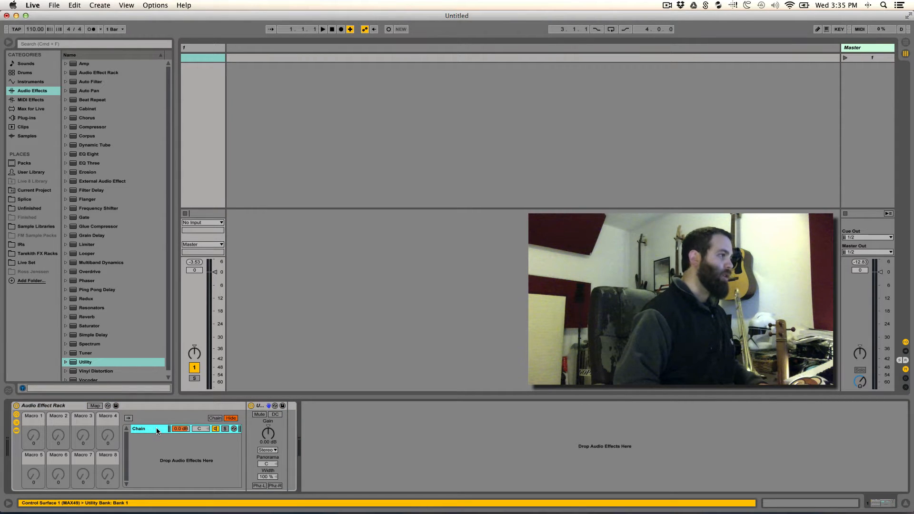
pyautogui.press('super+d')
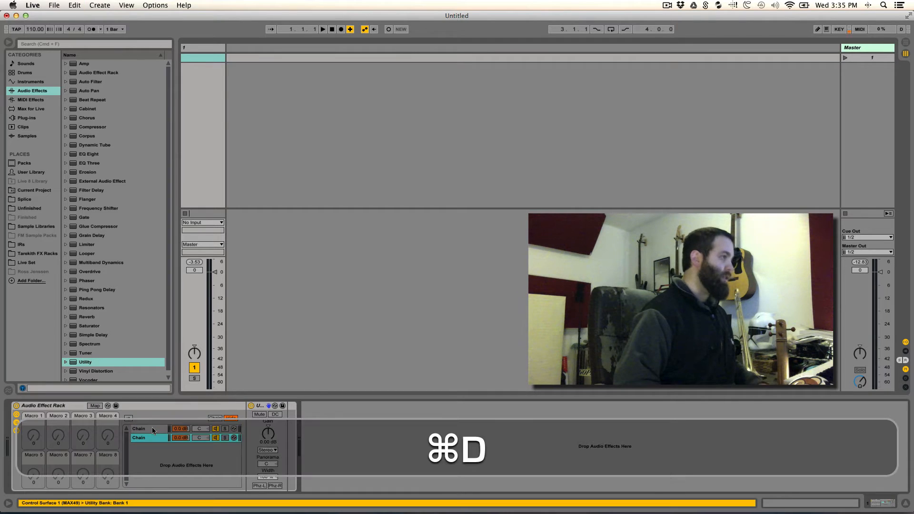
pyautogui.press('super+r')
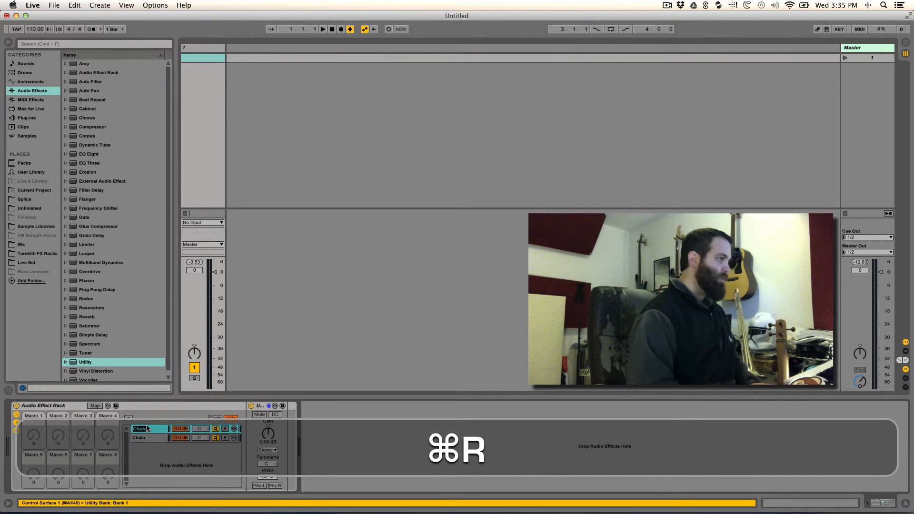
pyautogui.write('Mid')
pyautogui.press('Return')
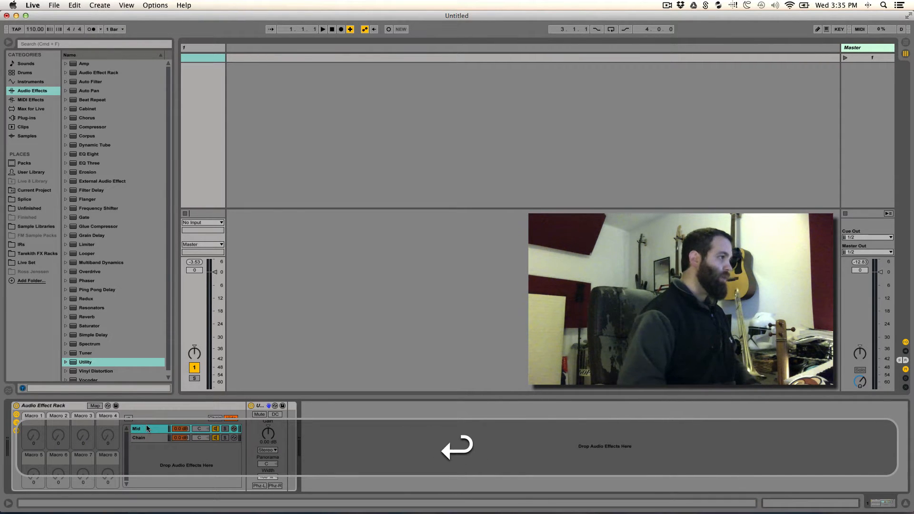
# - Rename the second chain Side
pyautogui.click(142, 439)
pyautogui.press('super+r')
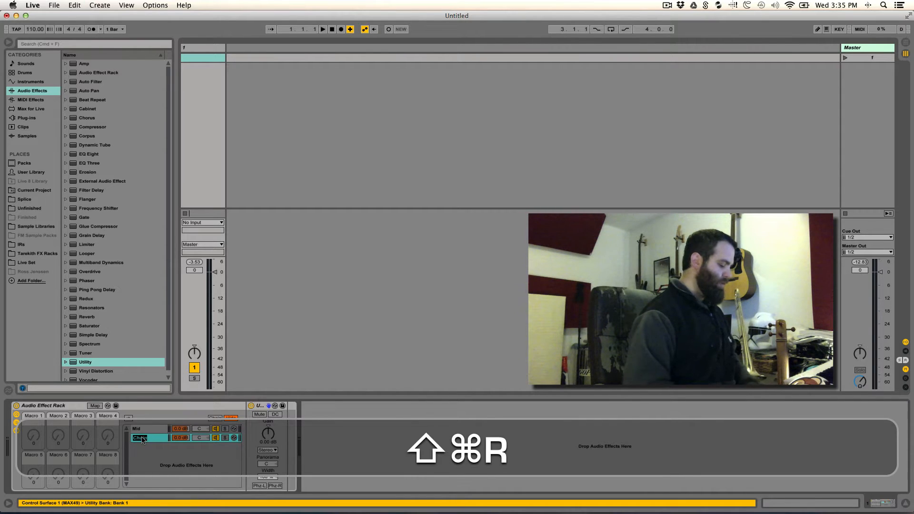
pyautogui.write('Side')
pyautogui.press('Return')
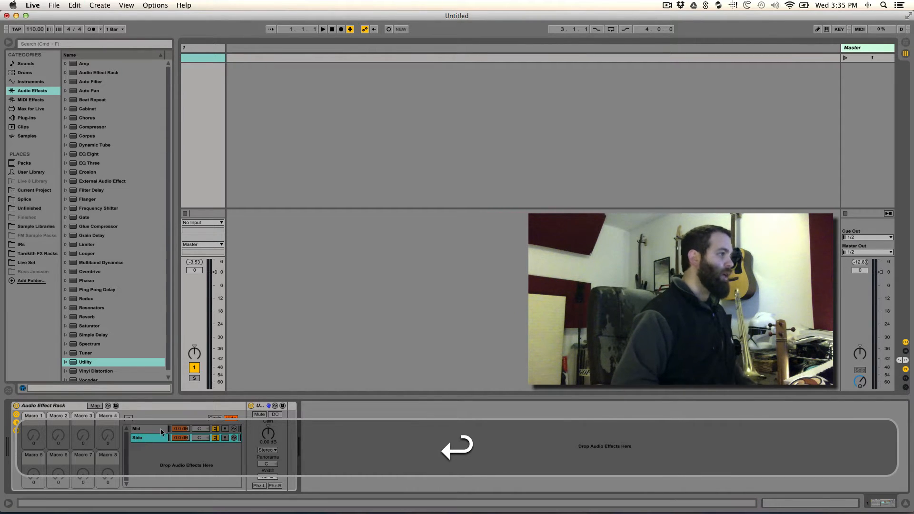
# - Select the Mid chain and set its Utility Width to 0.0%
pyautogui.click(142, 429)
pyautogui.click(261, 406)
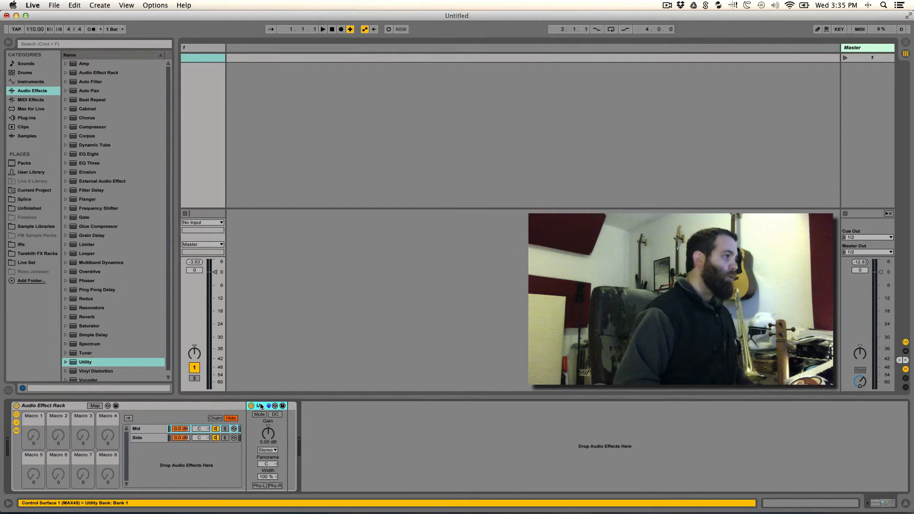
pyautogui.moveTo(267, 478)
pyautogui.mouseDown()
pyautogui.moveTo(267, 497)
pyautogui.moveTo(267, 475)
pyautogui.moveTo(275, 480)
pyautogui.mouseUp()
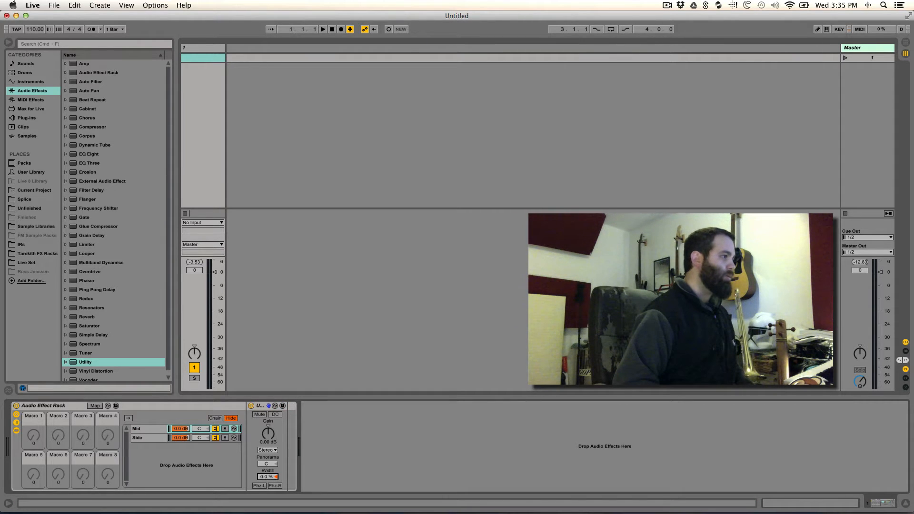
# - Select the Side chain and set its Utility Width to 200%
pyautogui.click(139, 439)
pyautogui.moveTo(265, 477); pyautogui.dragTo(265, 457)
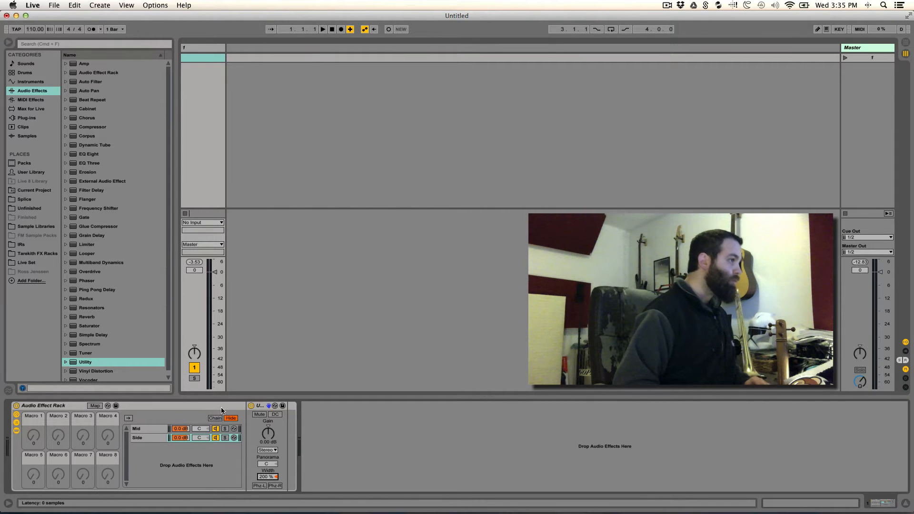
# - Compare the Mid and Side chains' Utility settings and collapse the Utility device
pyautogui.doubleClick(259, 406)
pyautogui.click(144, 429)
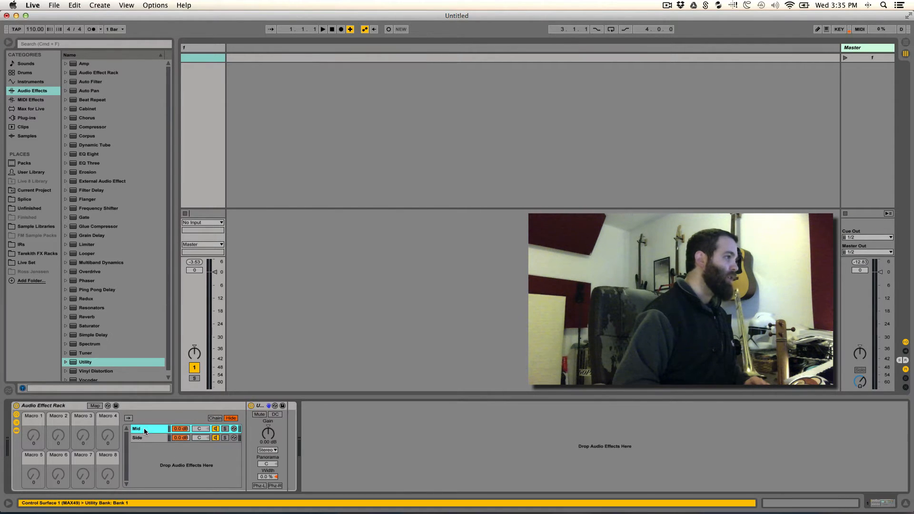
pyautogui.doubleClick(260, 405)
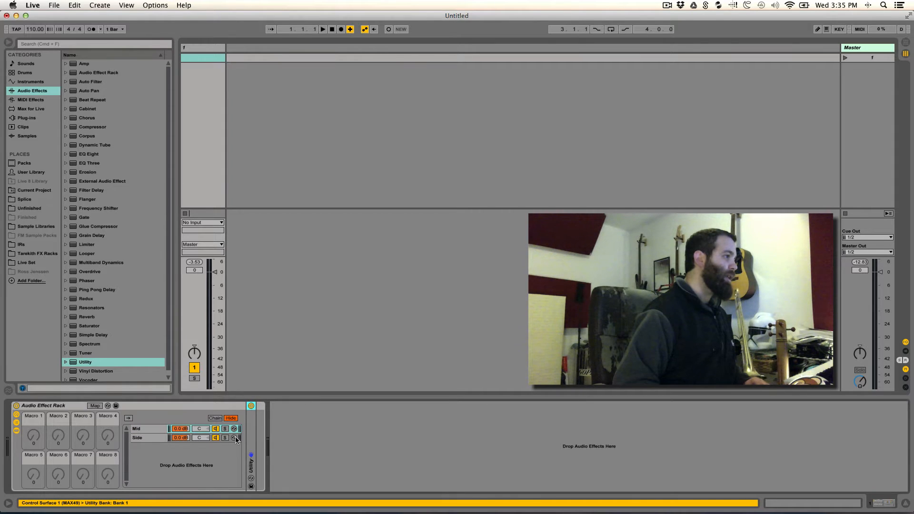
pyautogui.click(141, 438)
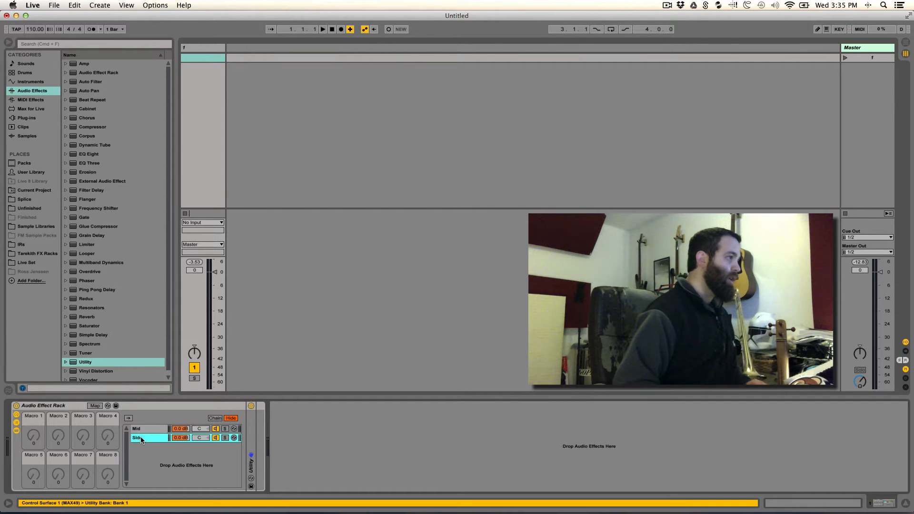
pyautogui.click(141, 428)
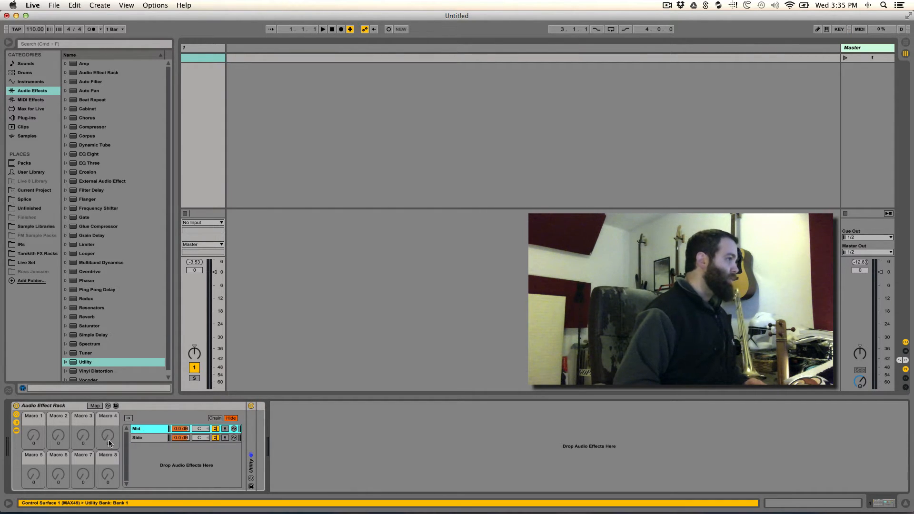
# - Rename the rack MS Starter Rack
pyautogui.click(57, 407)
pyautogui.press('super+r')
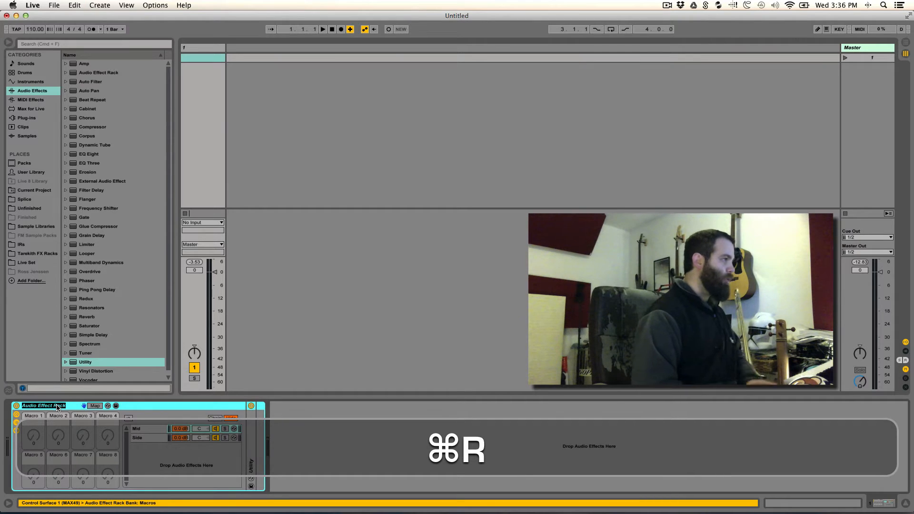
pyautogui.write('MS')
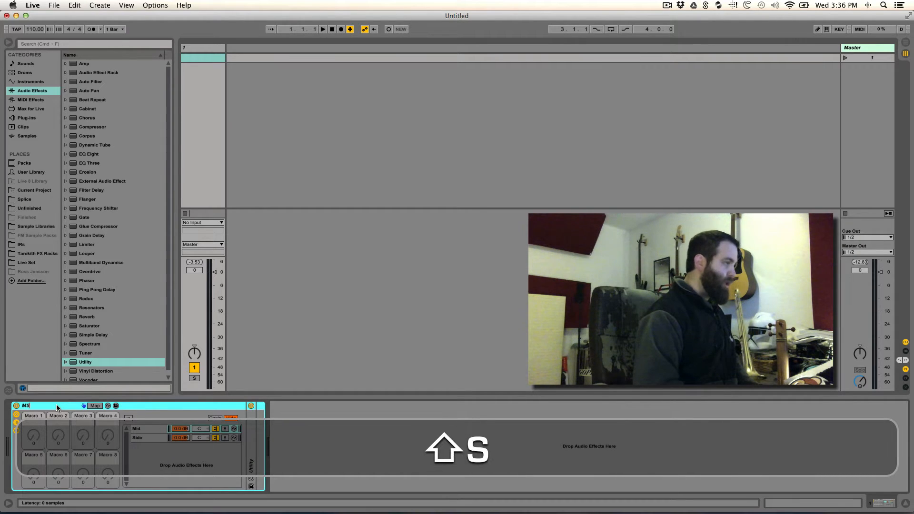
pyautogui.write(' Starter')
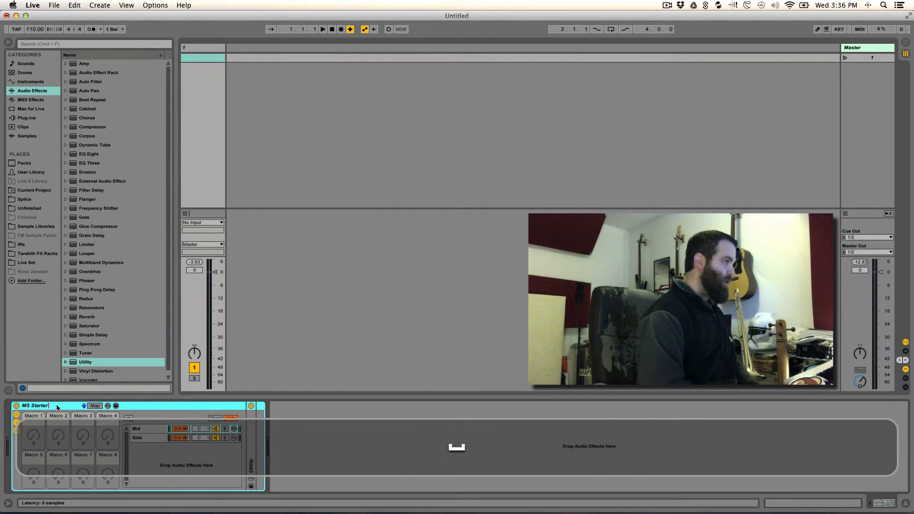
pyautogui.write(' Rack')
pyautogui.press('Return')
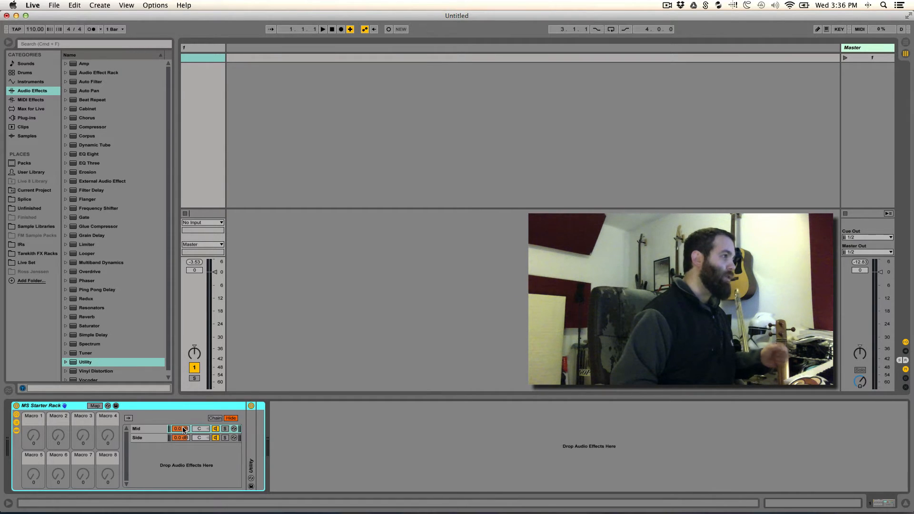
# - Open the chain select editor and stretch the Mid and Side chain zones across the full 0–127 range
pyautogui.click(215, 418)
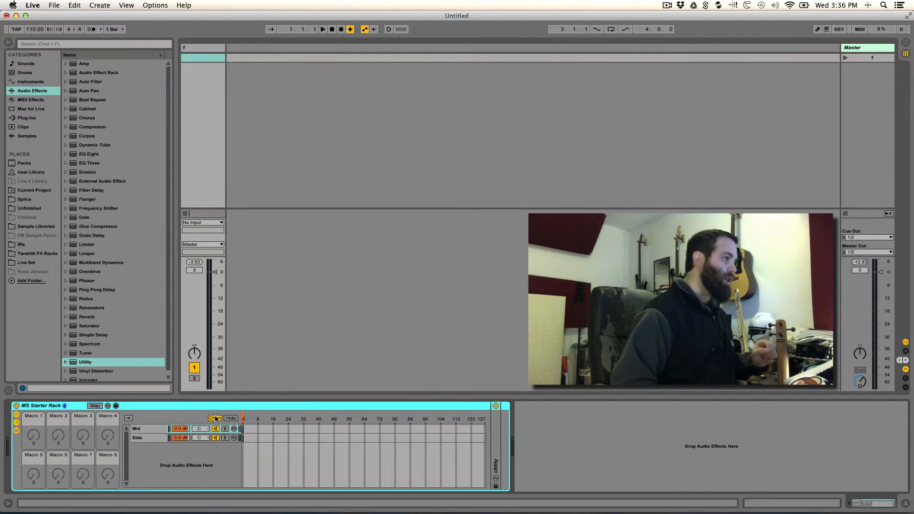
pyautogui.click(243, 428)
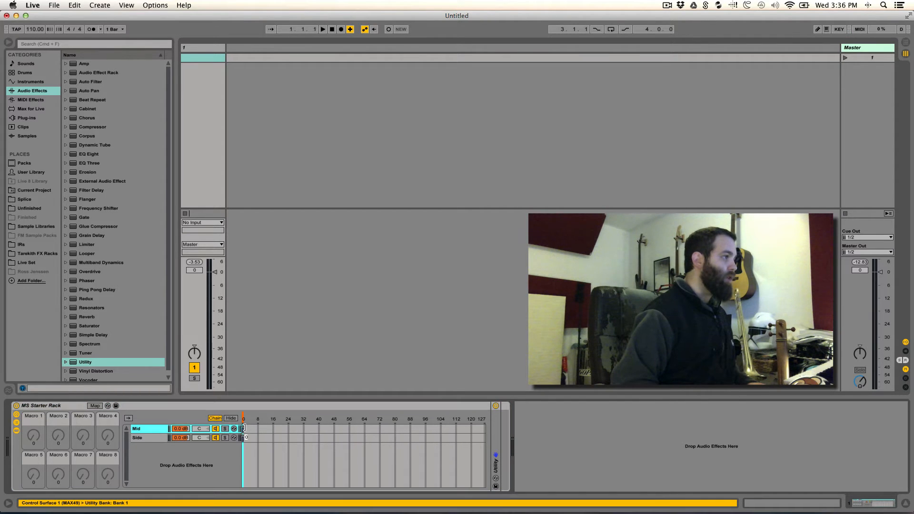
pyautogui.moveTo(244, 429); pyautogui.dragTo(494, 437)
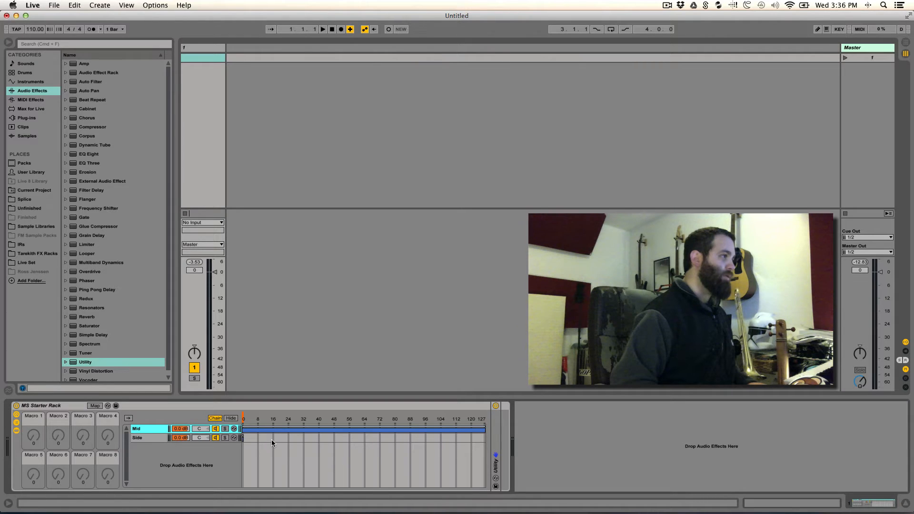
pyautogui.moveTo(243, 438); pyautogui.dragTo(499, 446)
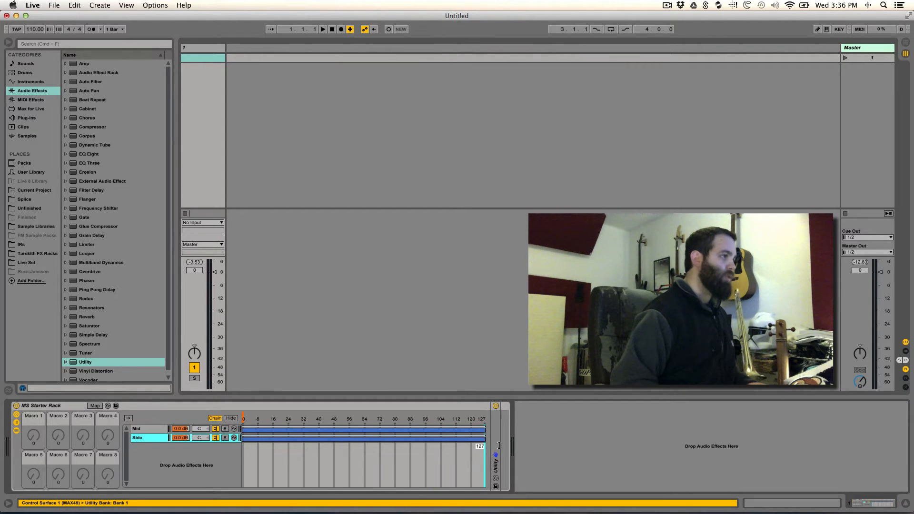
# - Map the chain selector to Macro 8 and rename that macro Width
pyautogui.rightClick(245, 418)
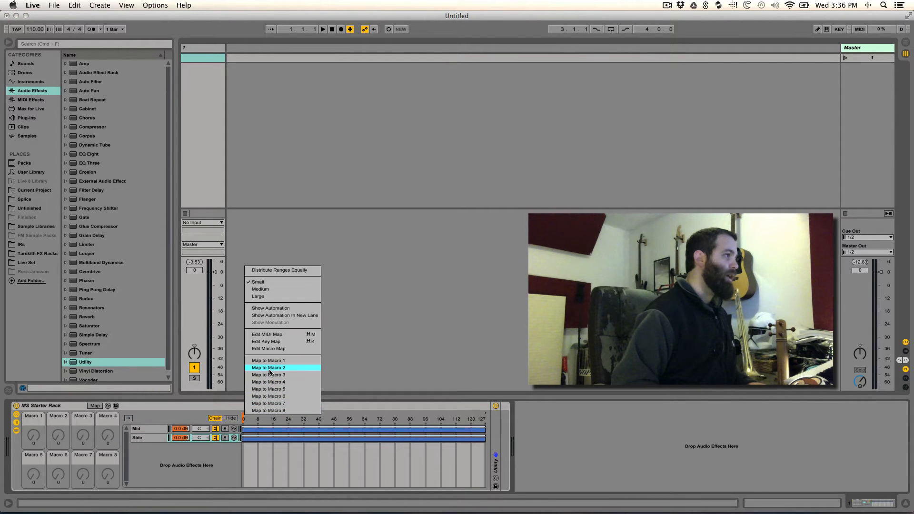
pyautogui.click(274, 411)
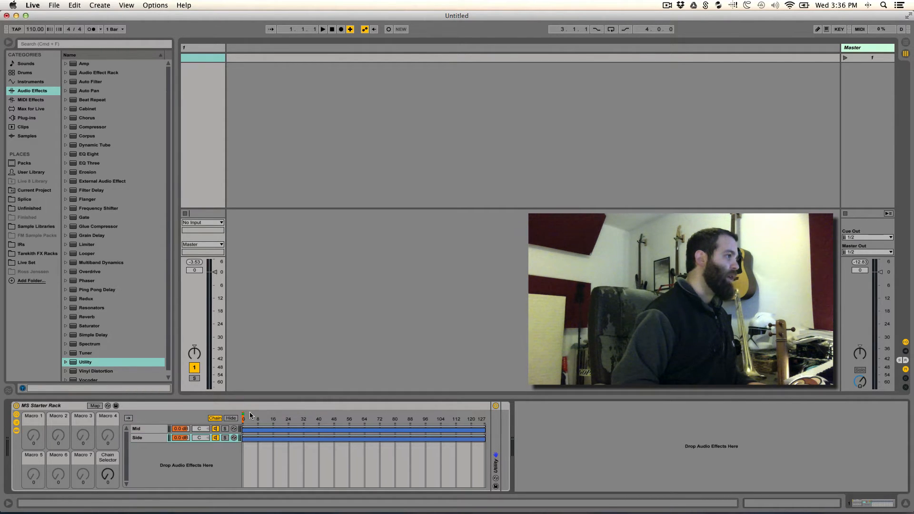
pyautogui.rightClick(106, 460)
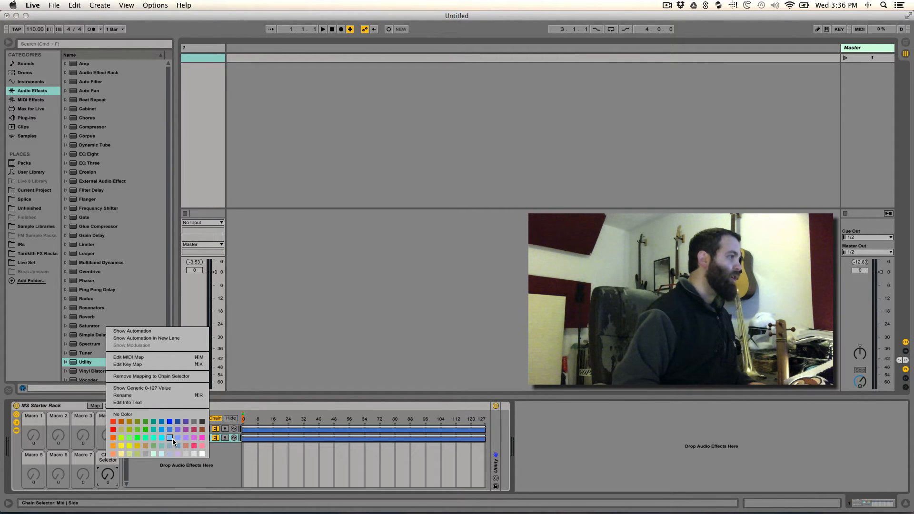
pyautogui.press('super+r')
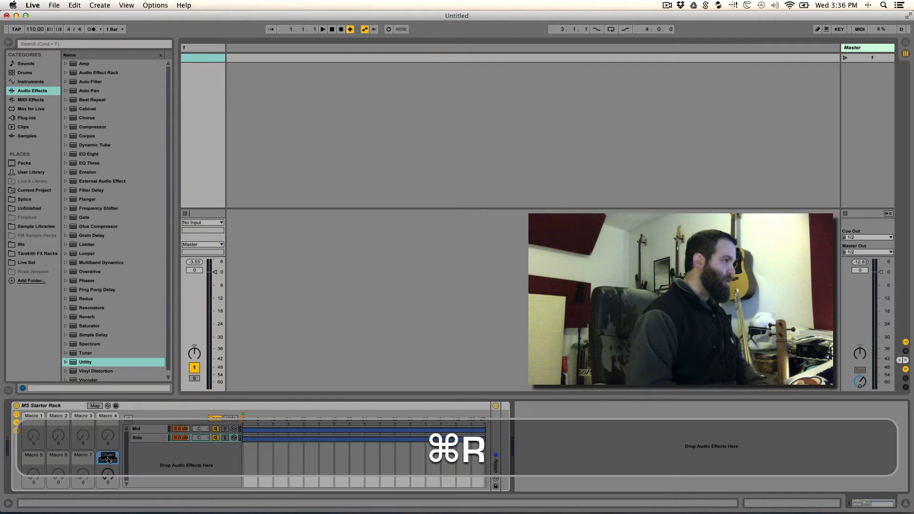
pyautogui.write('Width')
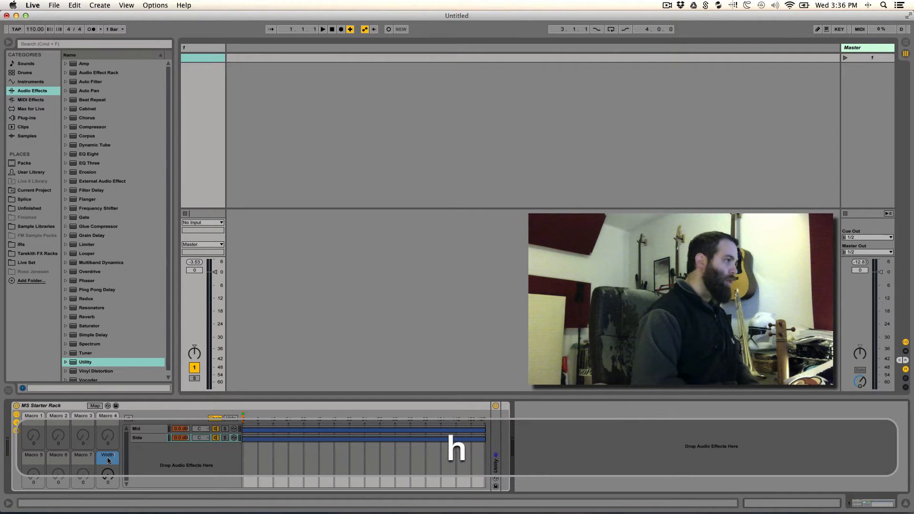
pyautogui.press('Return')
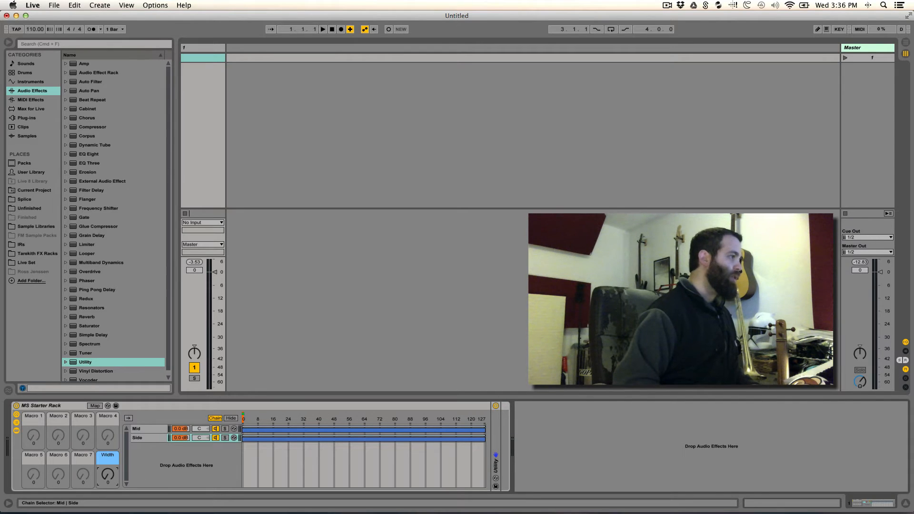
# - Adjust the Side and Mid chain zone edges in the chain selector, testing with the Width macro turned to 127
pyautogui.click(244, 440)
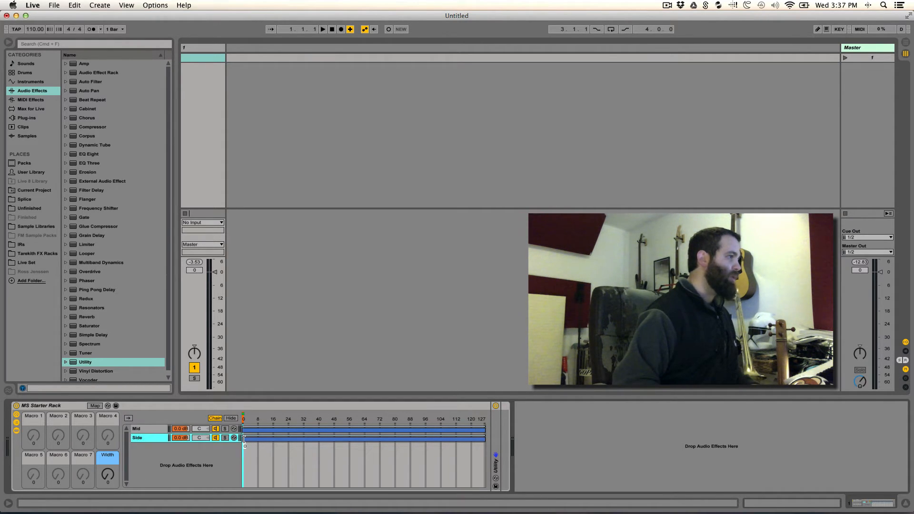
pyautogui.moveTo(245, 439); pyautogui.dragTo(245, 439)
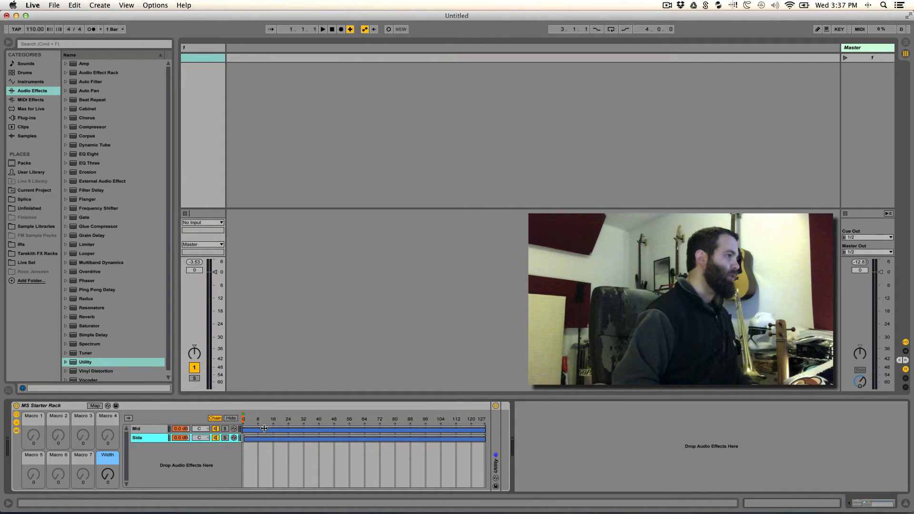
pyautogui.moveTo(108, 475); pyautogui.dragTo(108, 413)
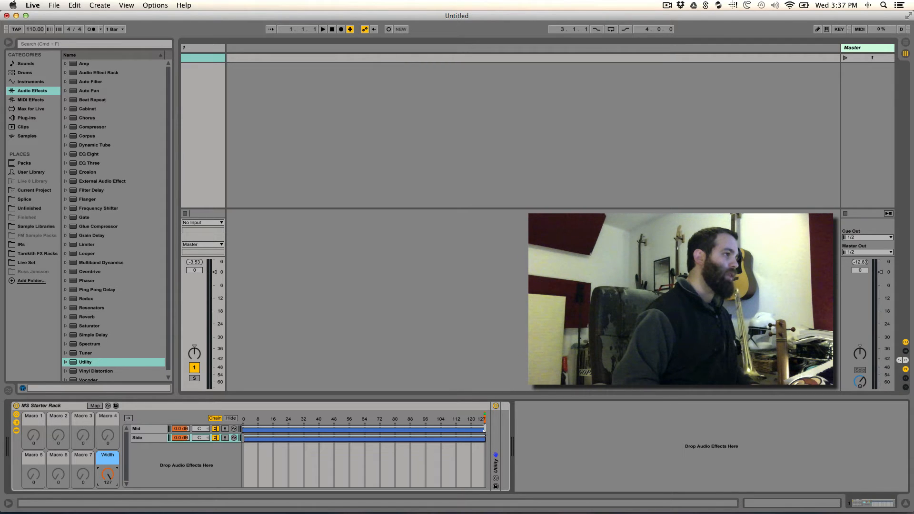
pyautogui.moveTo(484, 428); pyautogui.dragTo(482, 429)
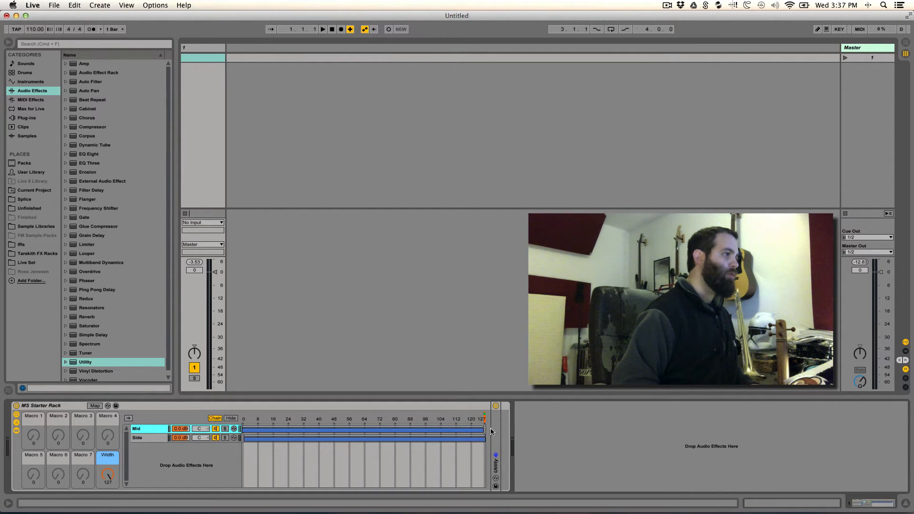
pyautogui.moveTo(106, 473); pyautogui.dragTo(105, 471)
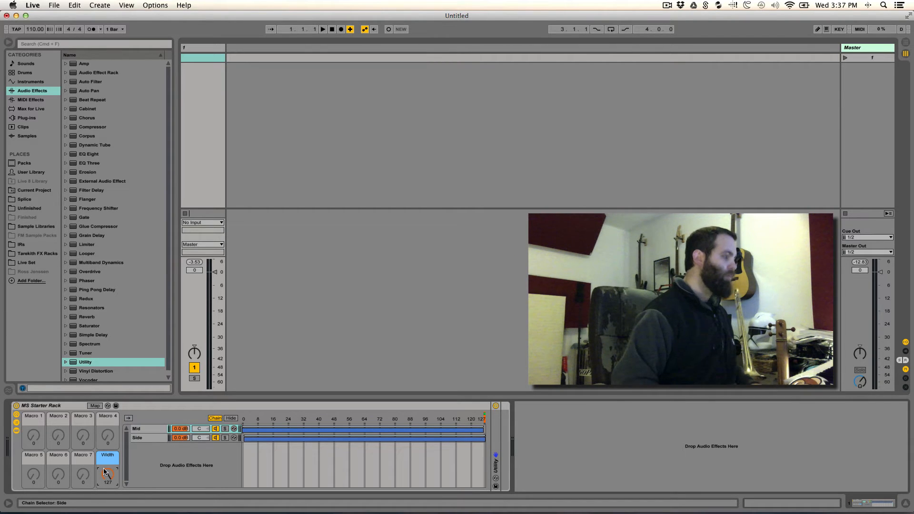
# - Set the Width macro to 64 and shorten the Mid chain zone so it ends at 64
pyautogui.press('Return')
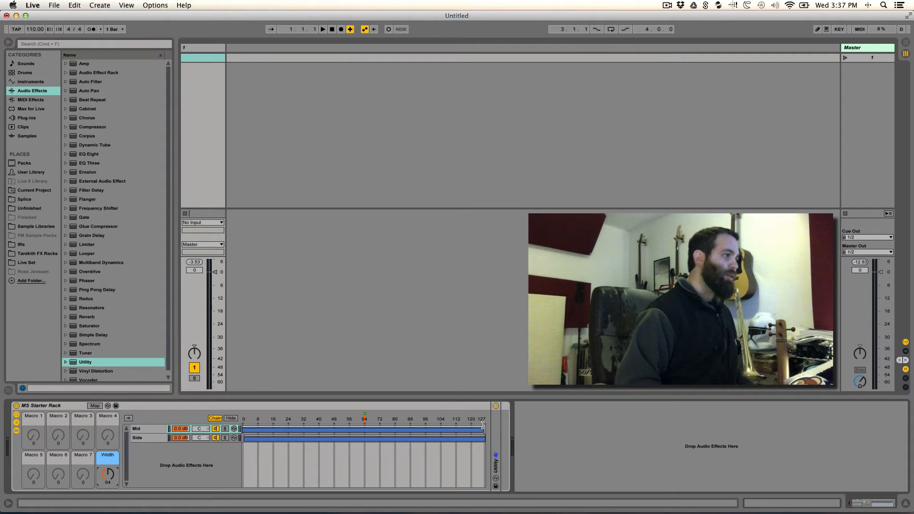
pyautogui.moveTo(483, 425); pyautogui.dragTo(363, 451)
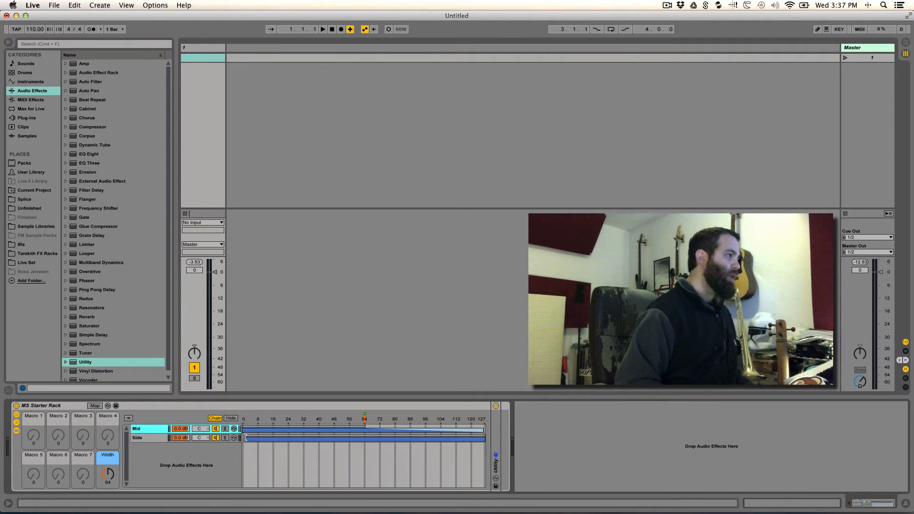
pyautogui.click(245, 437)
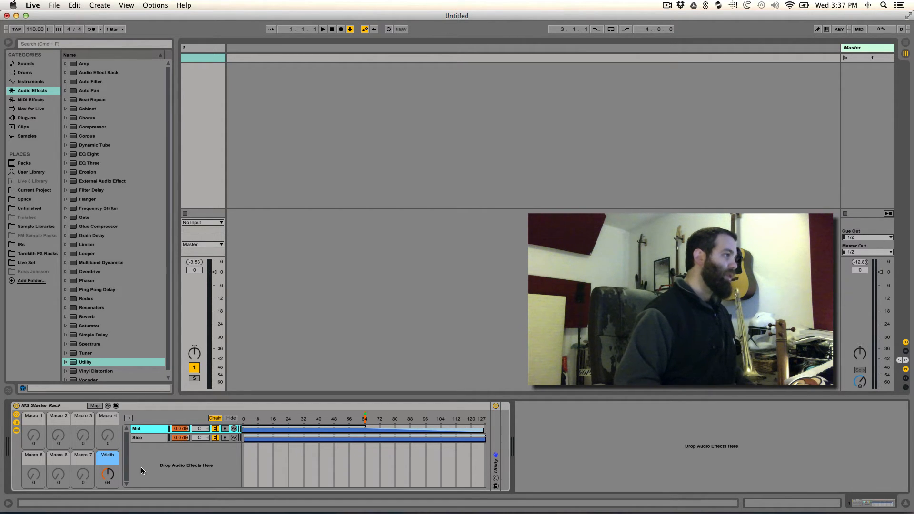
# - With the Width macro set to 64, move the start of the Side chain zone up to 64
pyautogui.moveTo(106, 480); pyautogui.dragTo(105, 464)
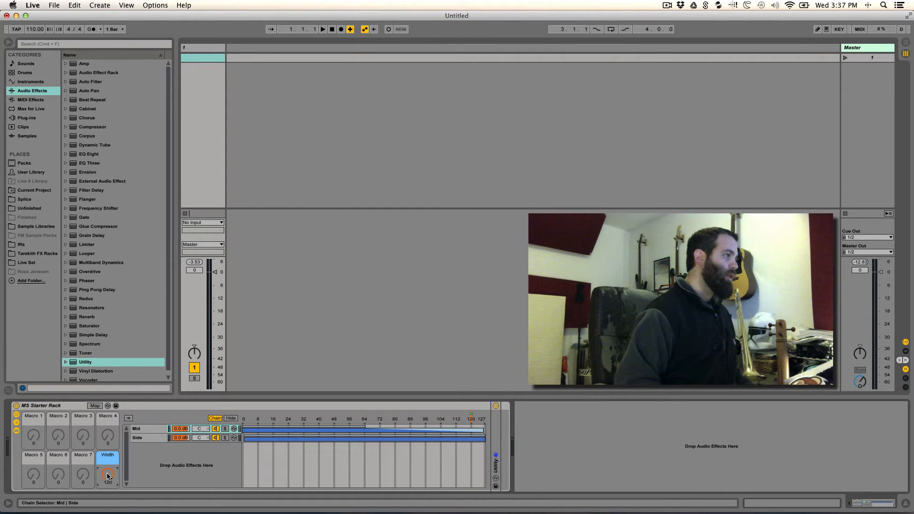
pyautogui.write('64')
pyautogui.press('Return')
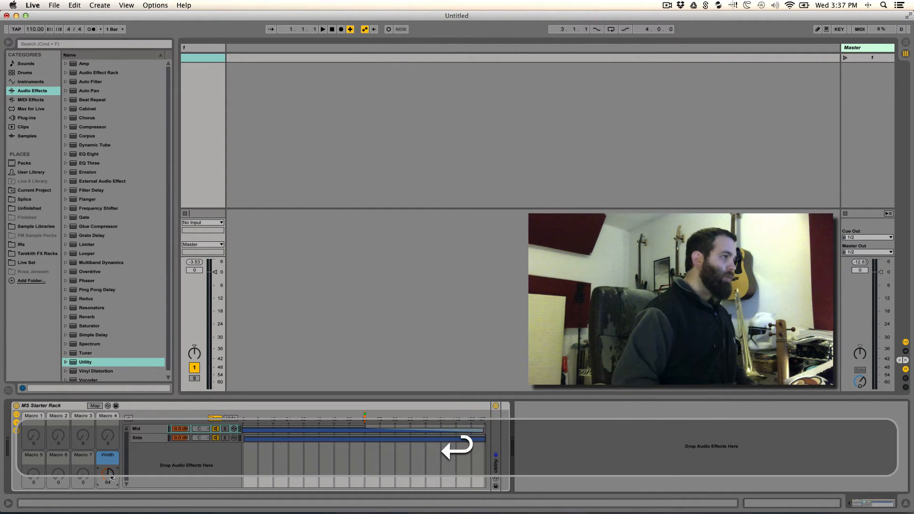
pyautogui.click(250, 436)
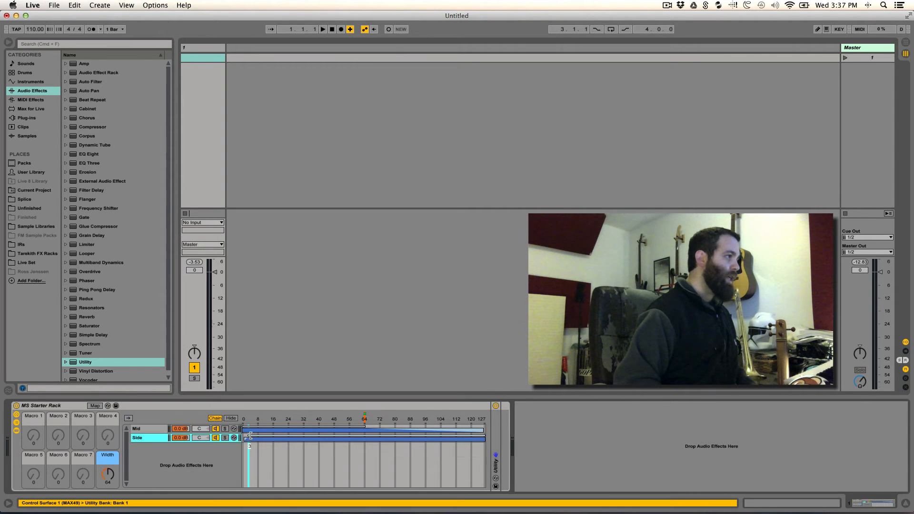
pyautogui.moveTo(250, 435); pyautogui.dragTo(365, 444)
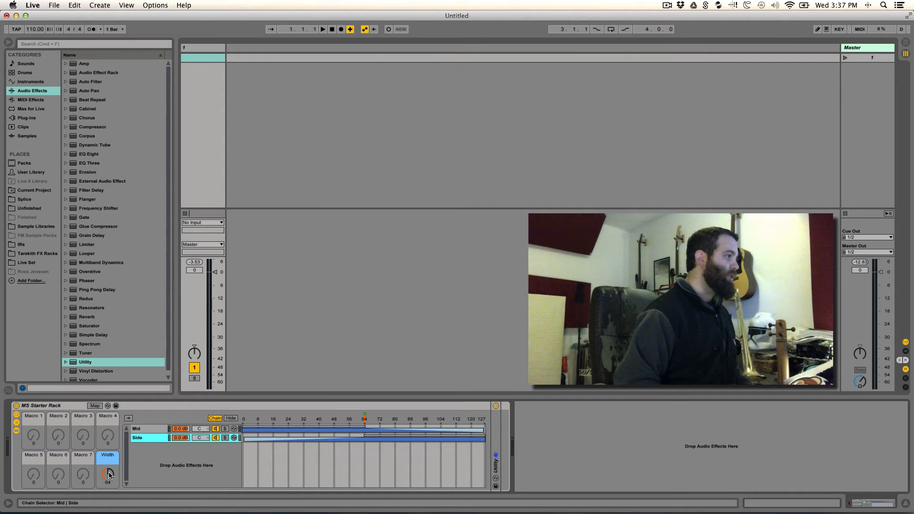
# - Turn the Width macro up to test the chain zones, then set it back to 64
pyautogui.moveTo(109, 474); pyautogui.dragTo(109, 504)
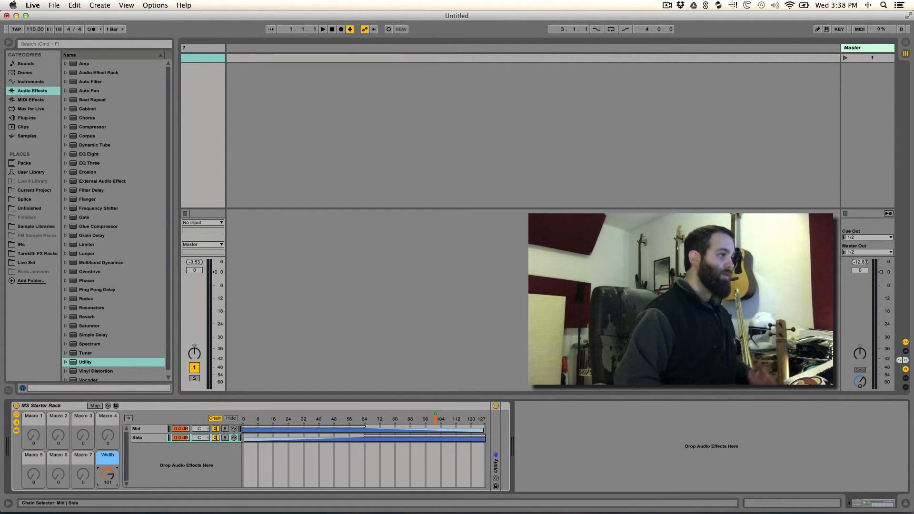
pyautogui.moveTo(109, 476); pyautogui.dragTo(109, 475)
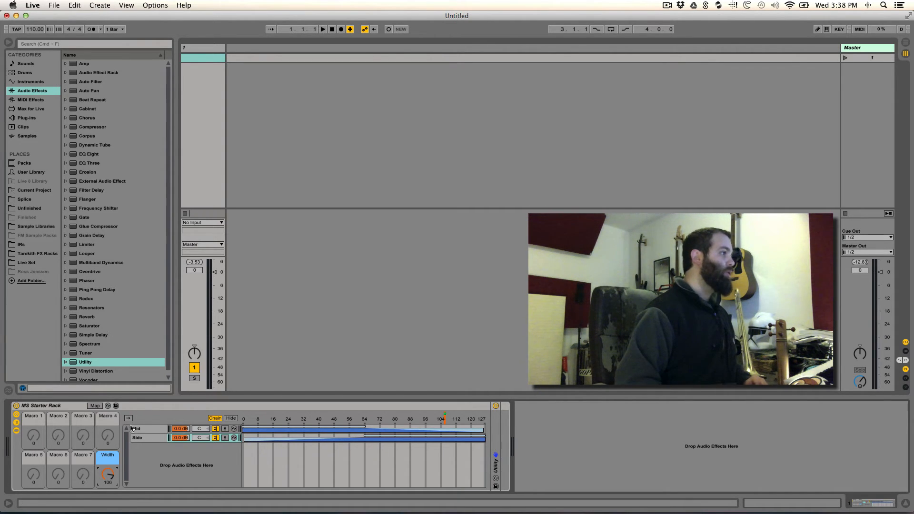
pyautogui.rightClick(109, 475)
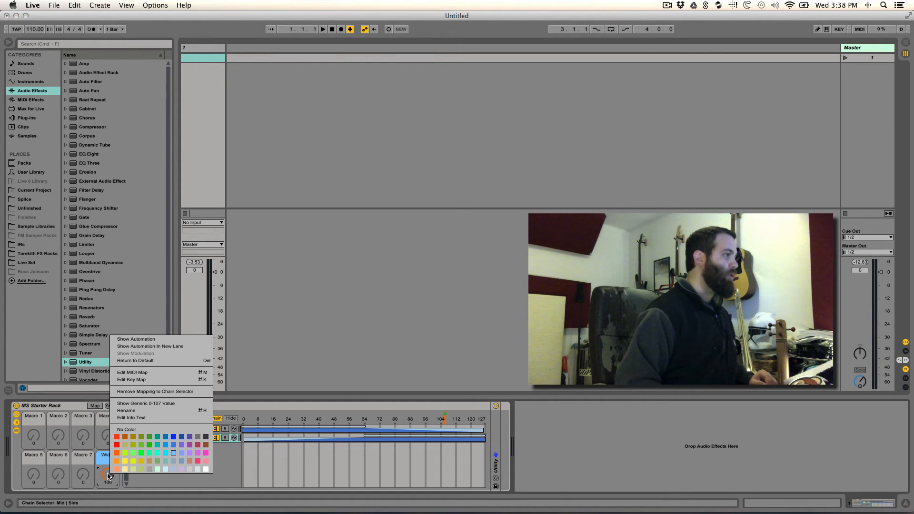
pyautogui.click(108, 474)
pyautogui.write('64')
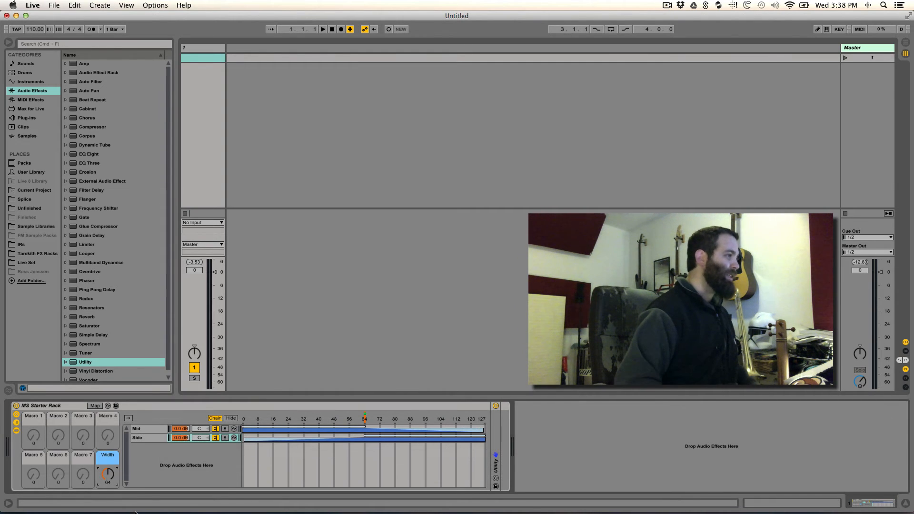
# - Hide the chain select editor and chain list, collapsing the rack to its macros, and select the rack
pyautogui.click(232, 418)
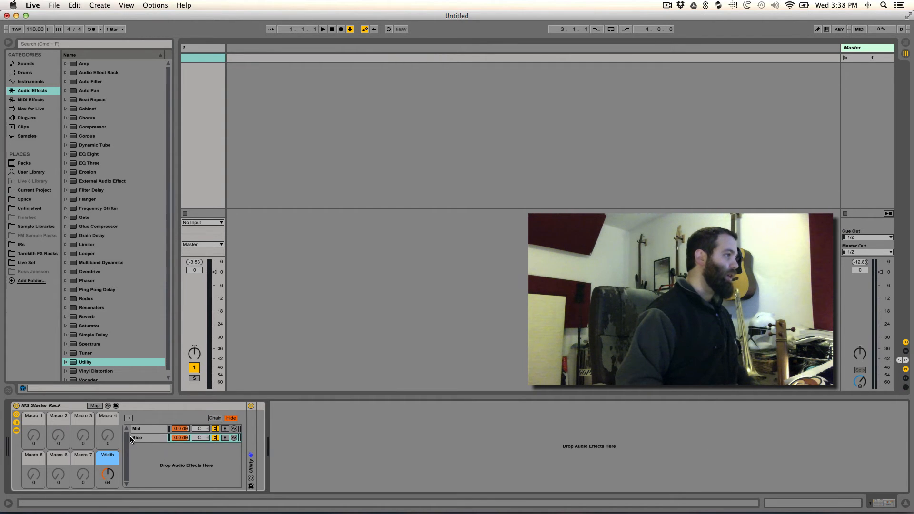
pyautogui.click(16, 431)
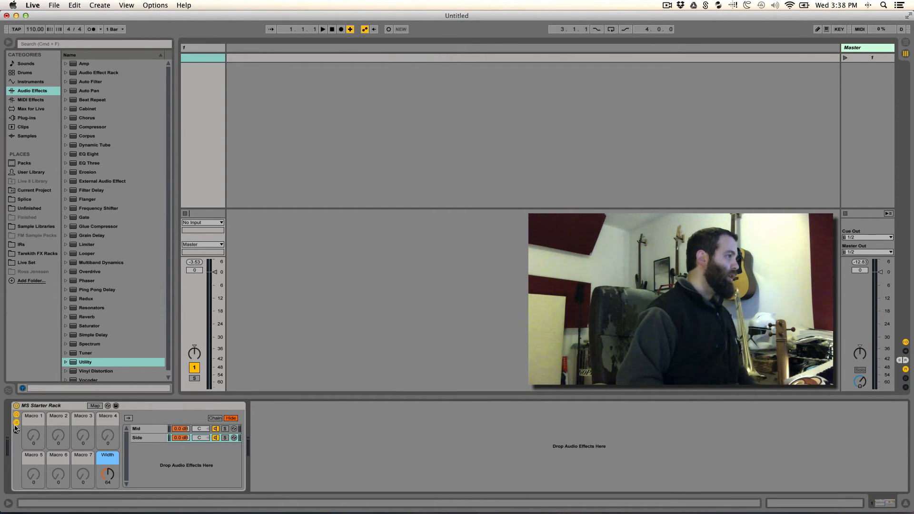
pyautogui.click(16, 424)
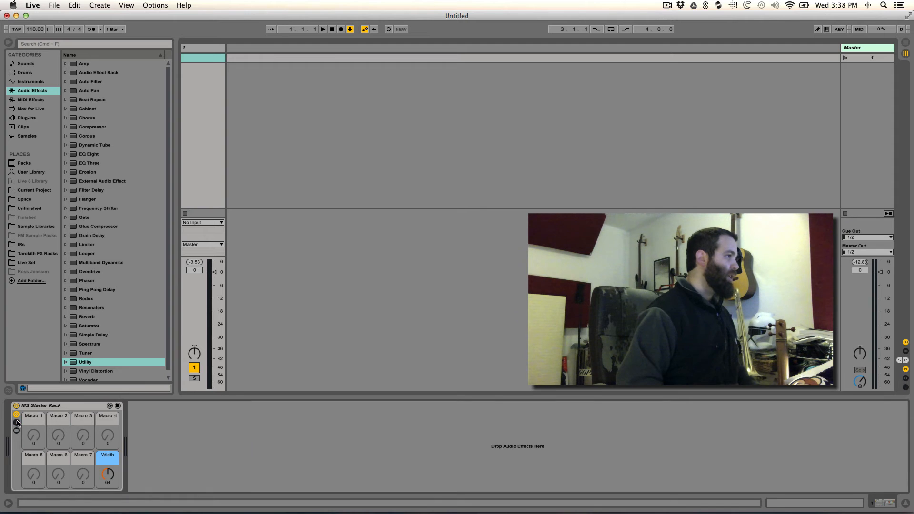
pyautogui.click(76, 406)
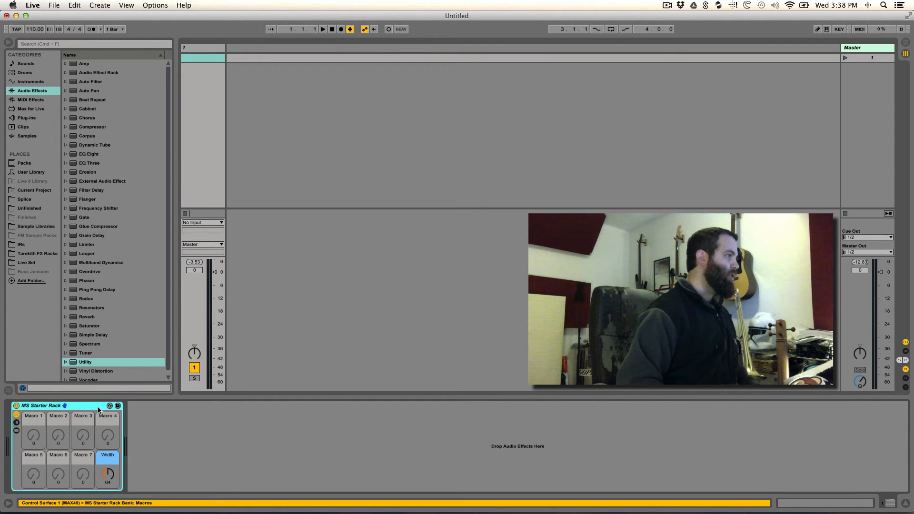
# - Create a new folder named Advanced Processing inside Custom Effects & Instruments in the User Library
pyautogui.click(29, 172)
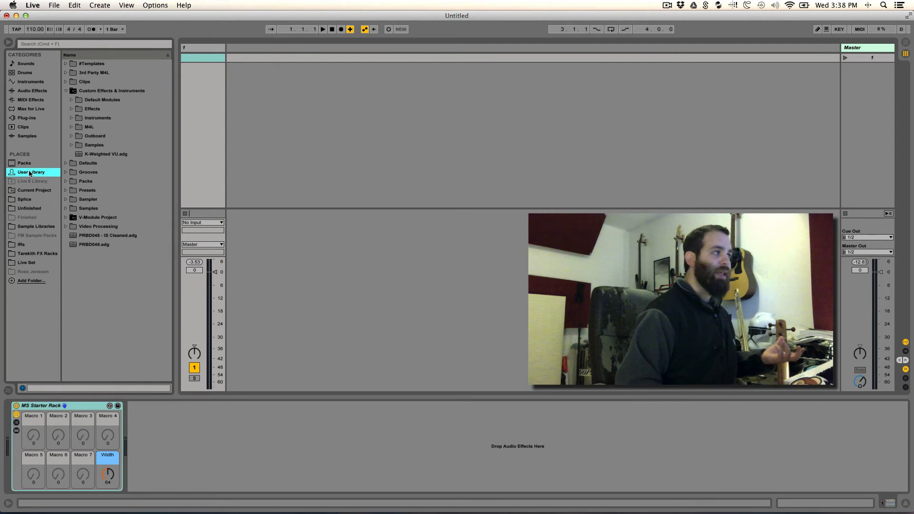
pyautogui.click(92, 92)
pyautogui.rightClick(93, 92)
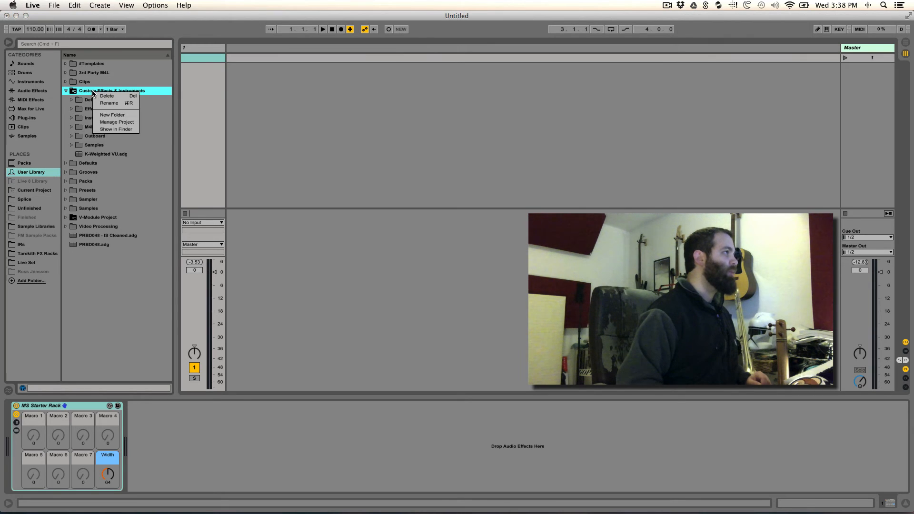
pyautogui.click(109, 115)
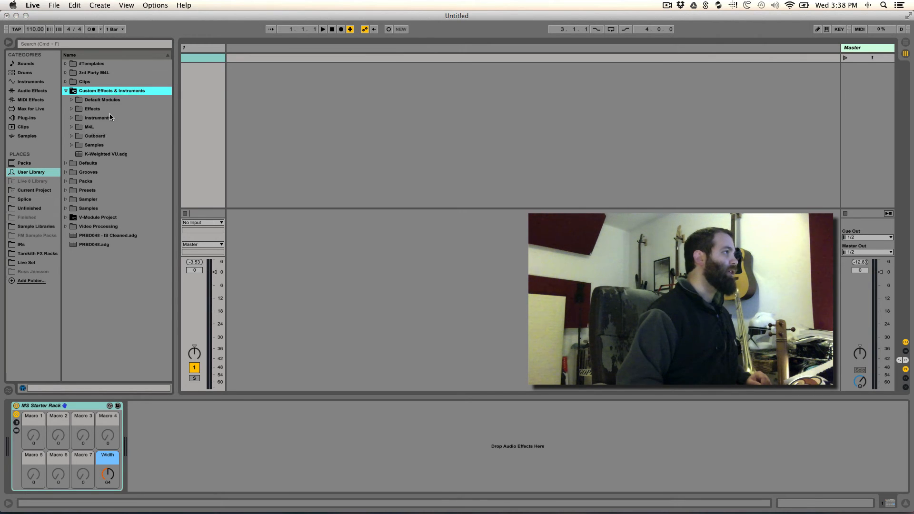
pyautogui.write('Ad')
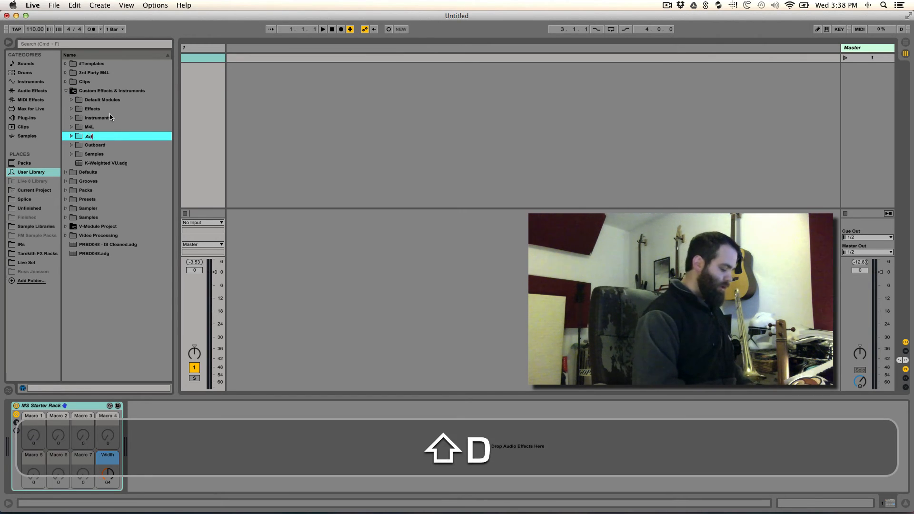
pyautogui.write('vanced P')
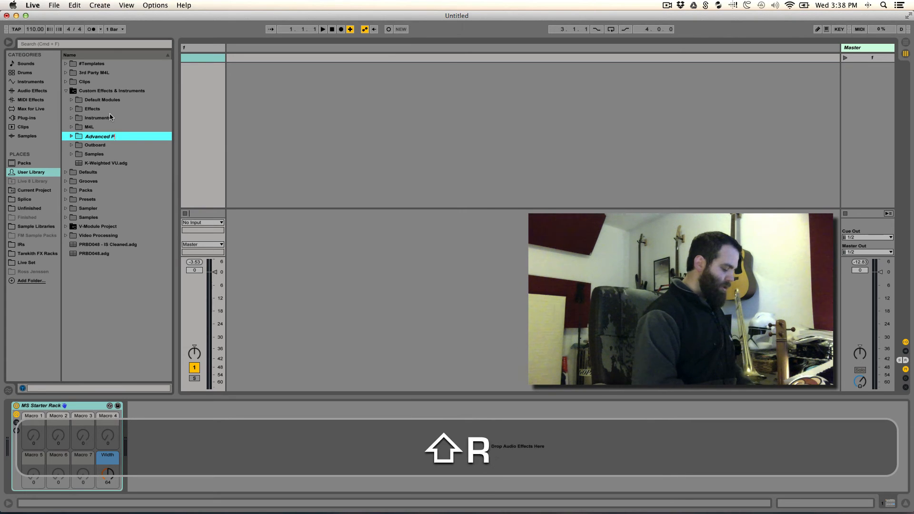
pyautogui.write('rocess')
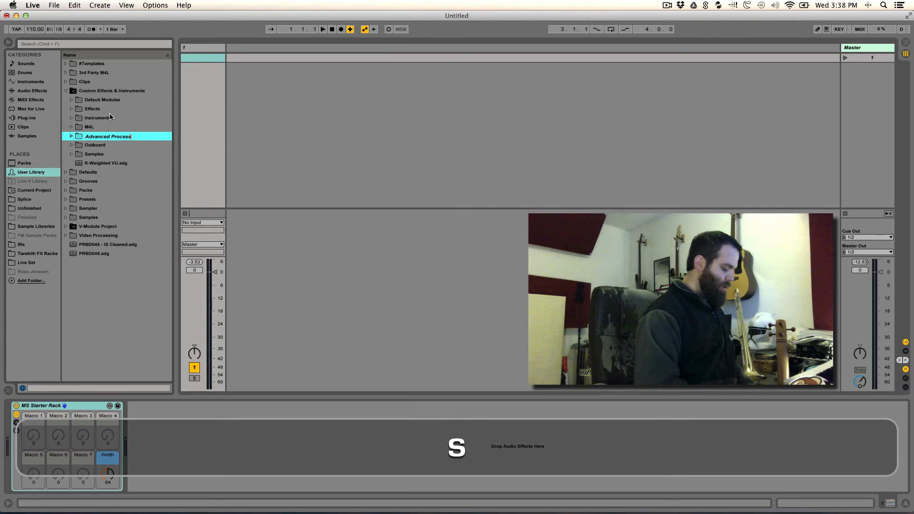
pyautogui.write('ing')
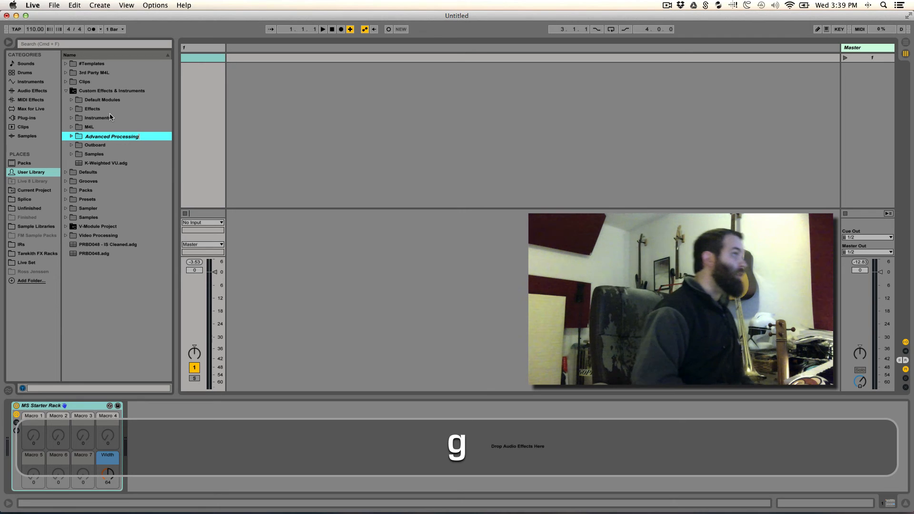
pyautogui.press('Return')
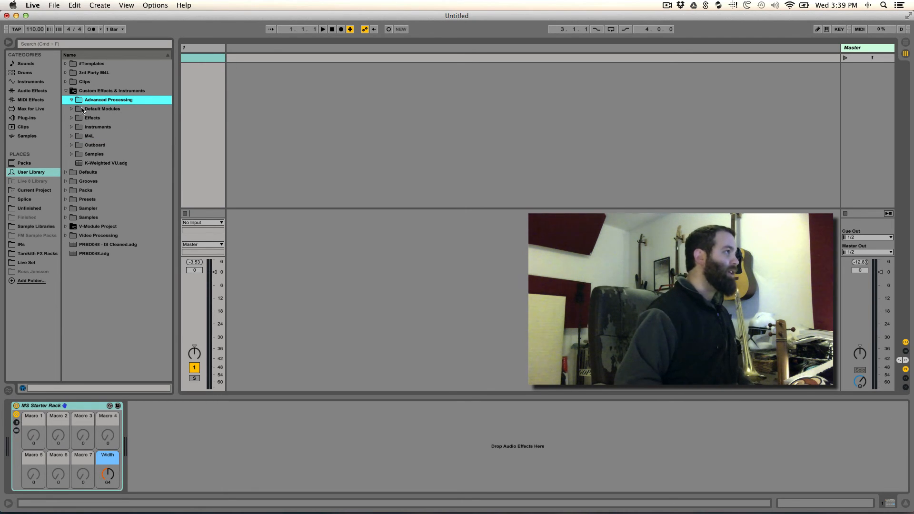
# - Save the rack as the MS Starter Rack preset into the Advanced Processing folder, then collapse the folder
pyautogui.moveTo(41, 406); pyautogui.dragTo(104, 102)
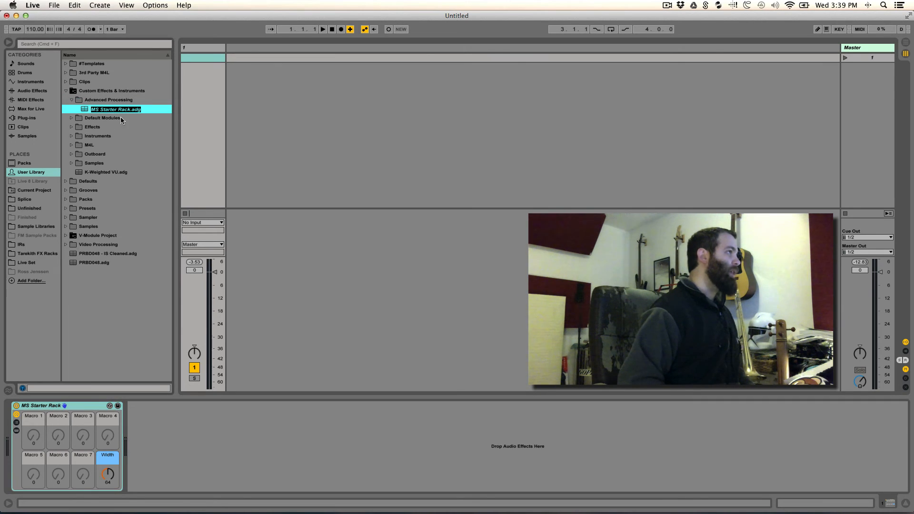
pyautogui.press('Return')
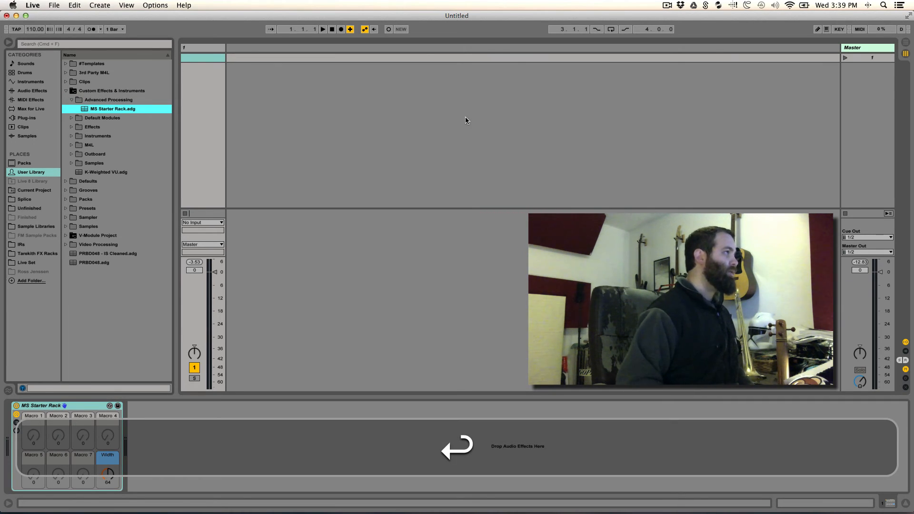
pyautogui.click(74, 100)
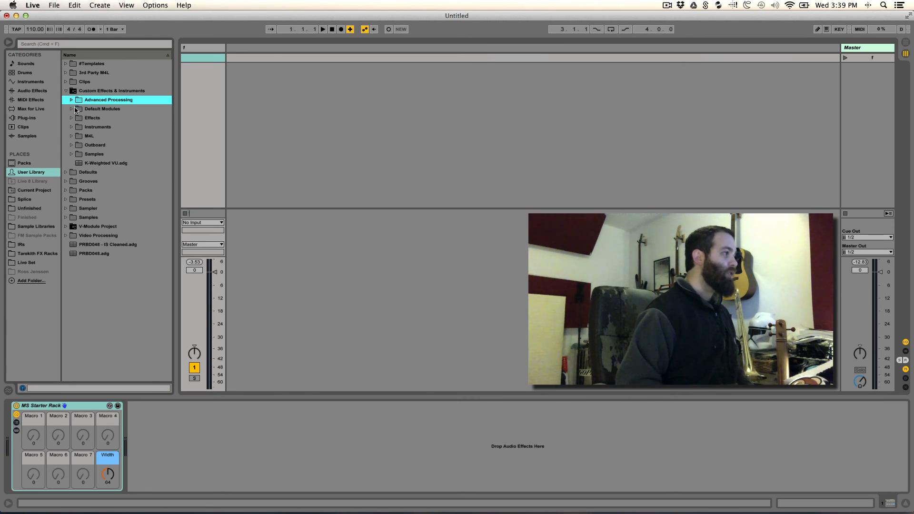